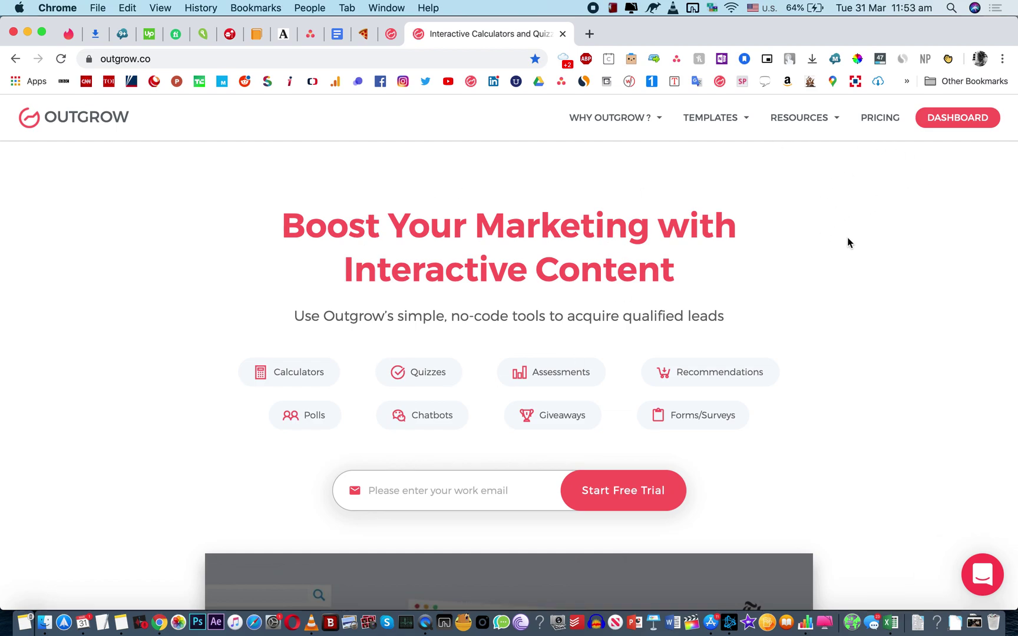
Open the account dashboard and look through its content types, folders and existing content list
left_click(949, 121)
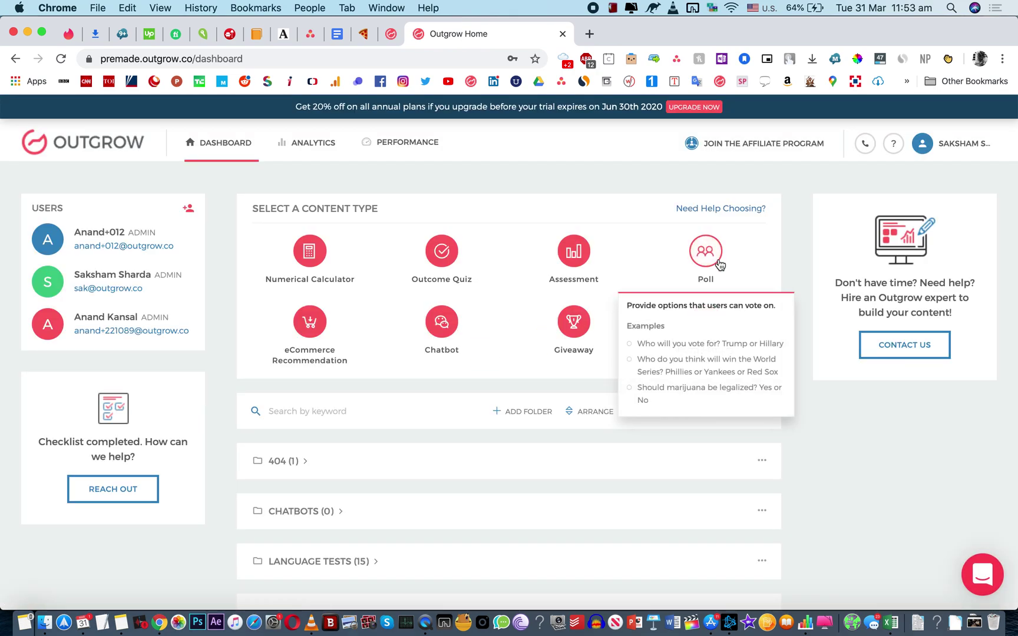
scroll(512, 439, "down", 3)
scroll(513, 439, "down", 3)
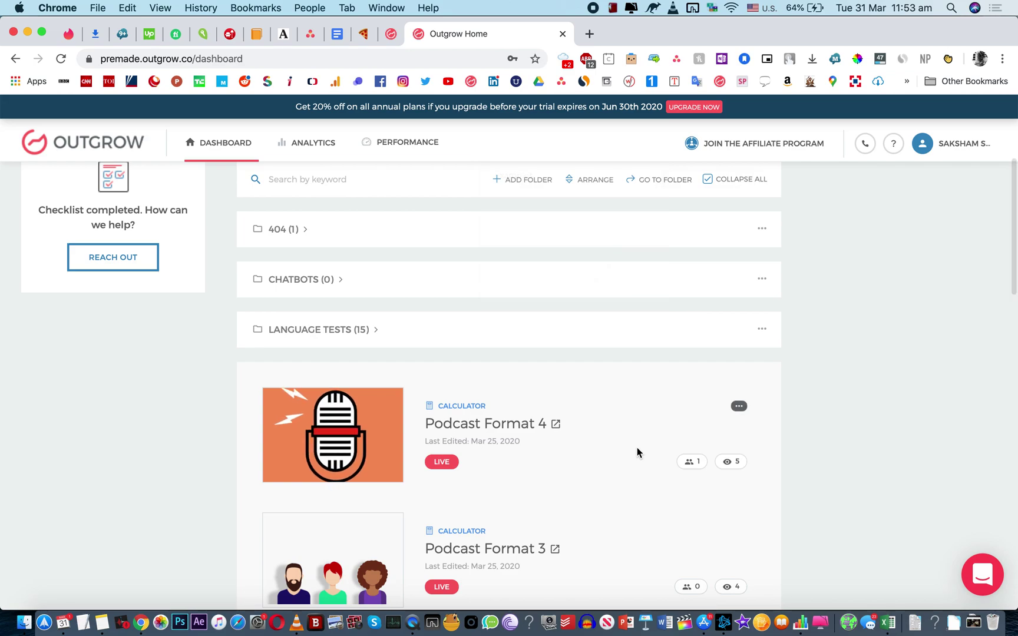
scroll(637, 452, "up", 1)
scroll(637, 451, "up", 3)
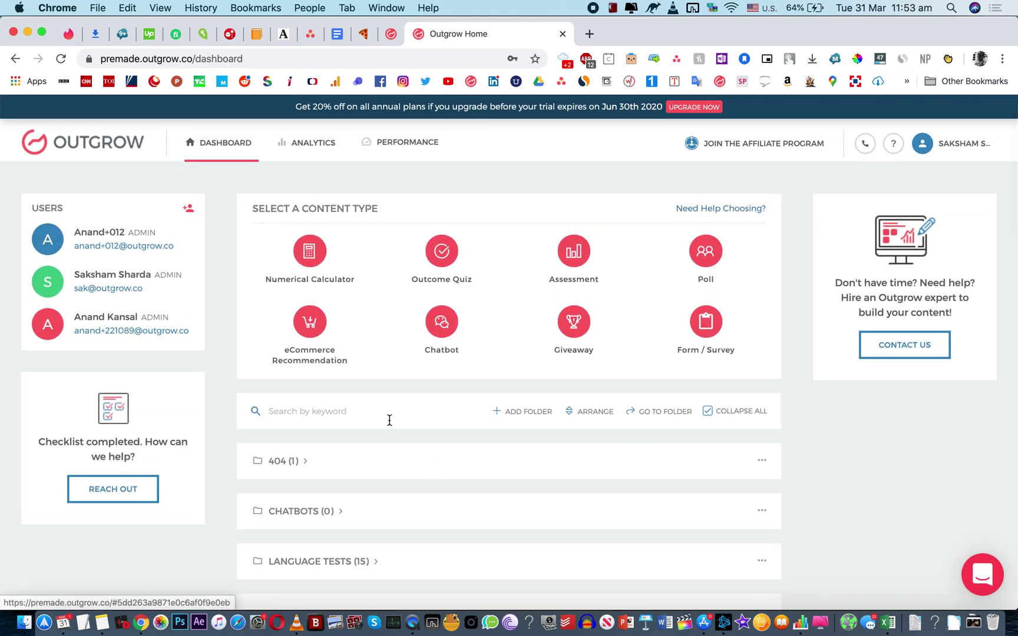
Search the dashboard content for "covid"
left_click(386, 414)
scroll(388, 416, "down", 1)
scroll(388, 416, "down", 3)
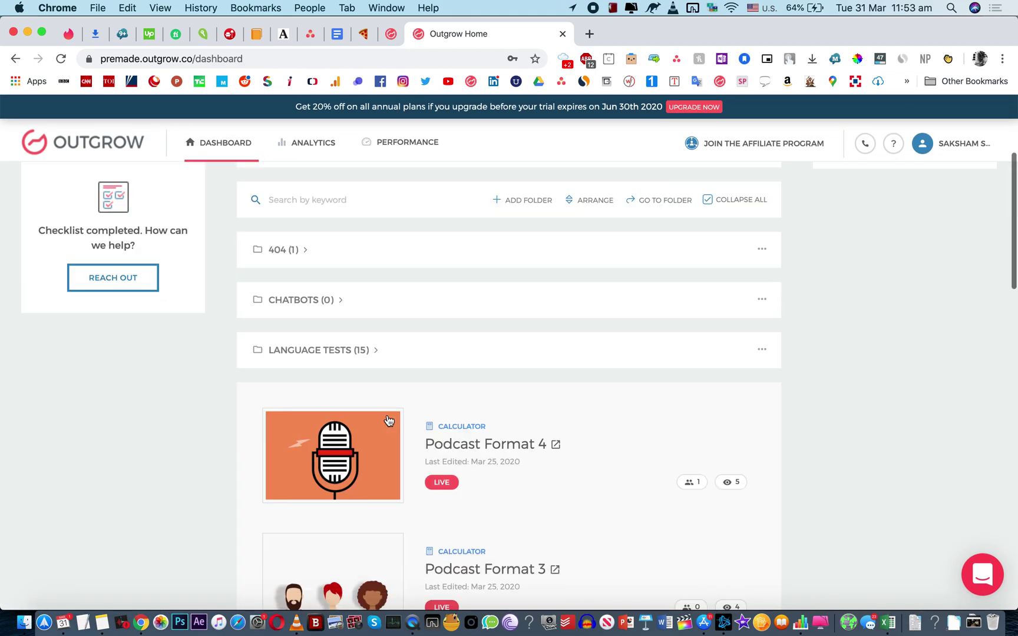
scroll(387, 420, "up", 2)
left_click(340, 354)
type("covid")
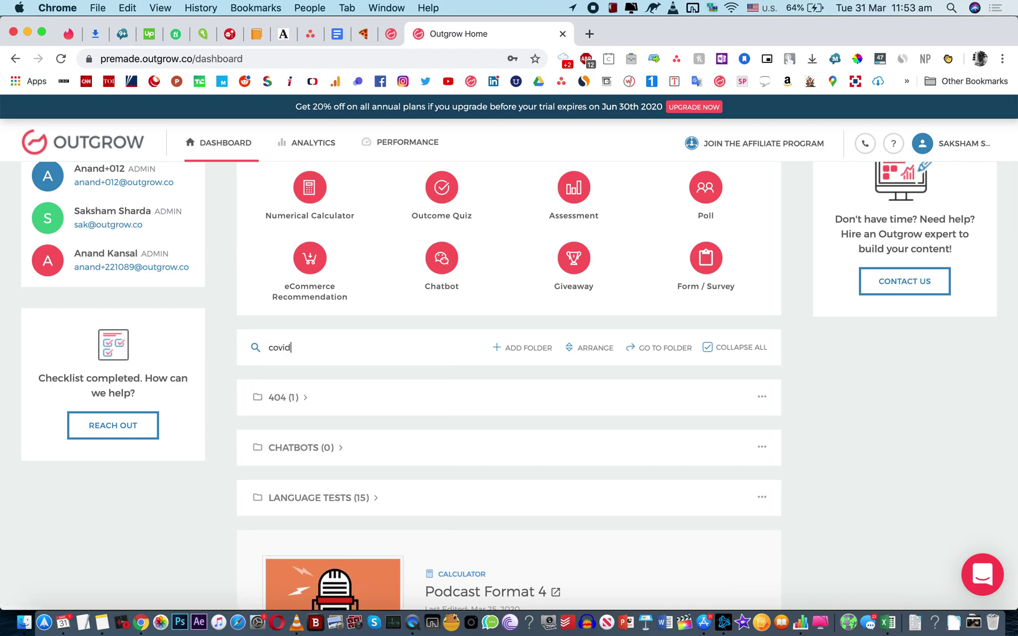
key("Return")
Replace the dashboard search keyword with "coronavirus"
key("super+a")
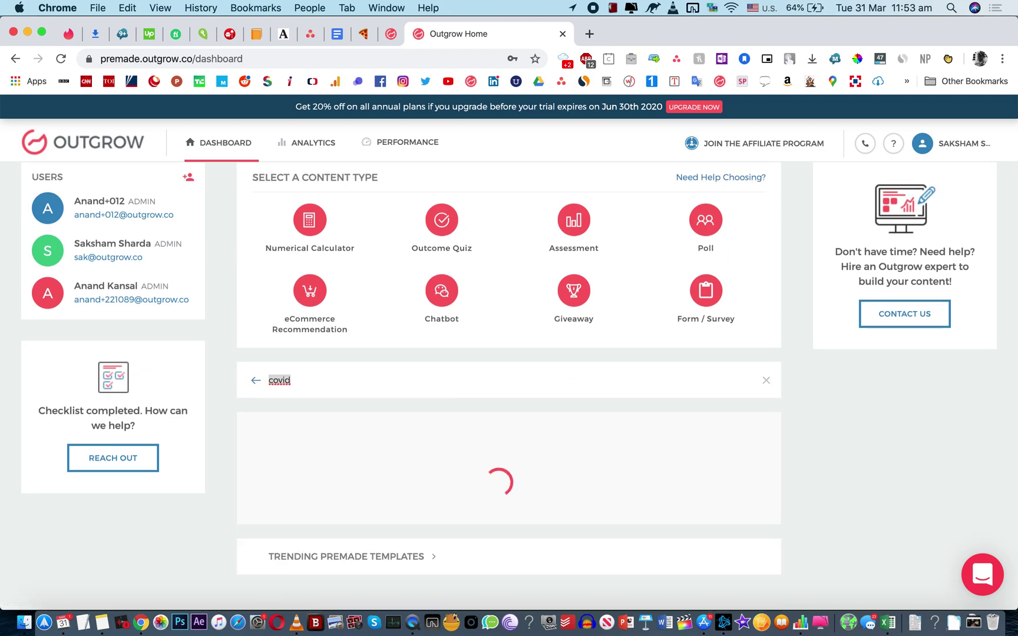
type("cornavirus")
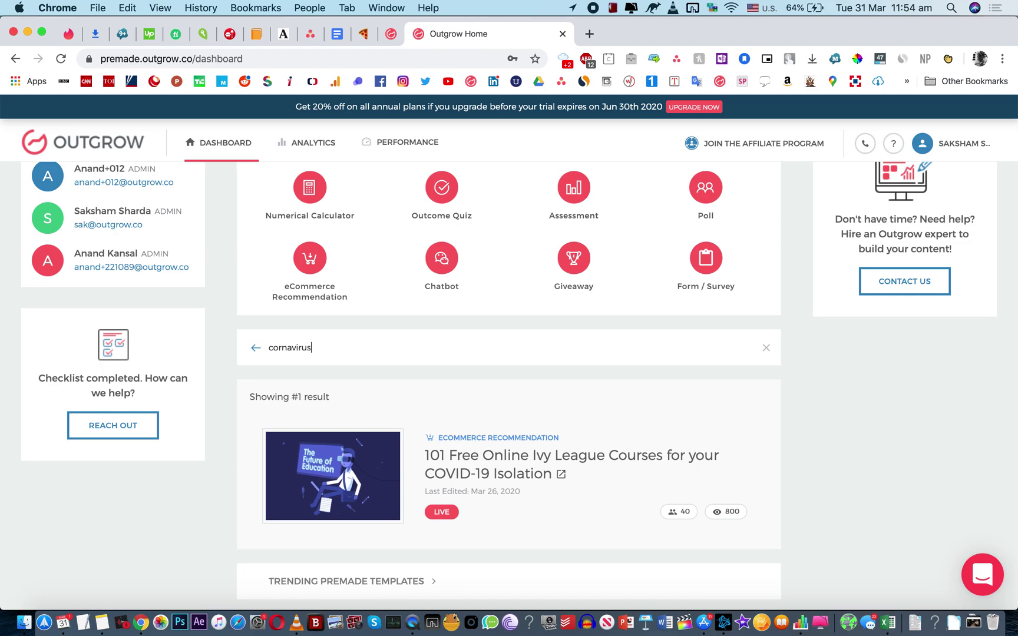
key("BackSpace")
key("BackSpace")
key("BackSpace")
key("BackSpace")
key("BackSpace")
key("BackSpace")
key("BackSpace")
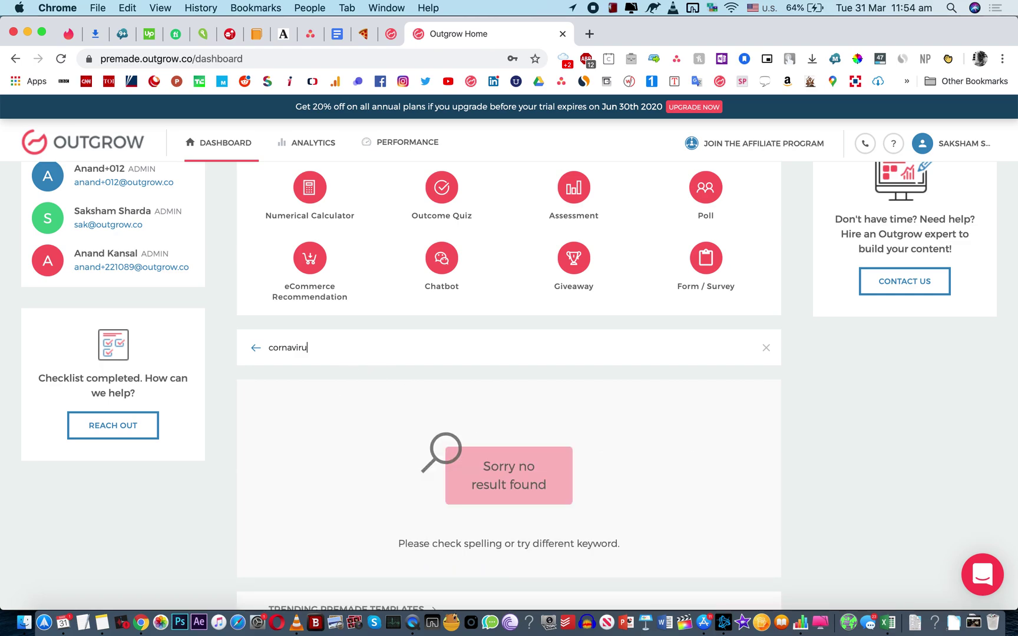
type("ona")
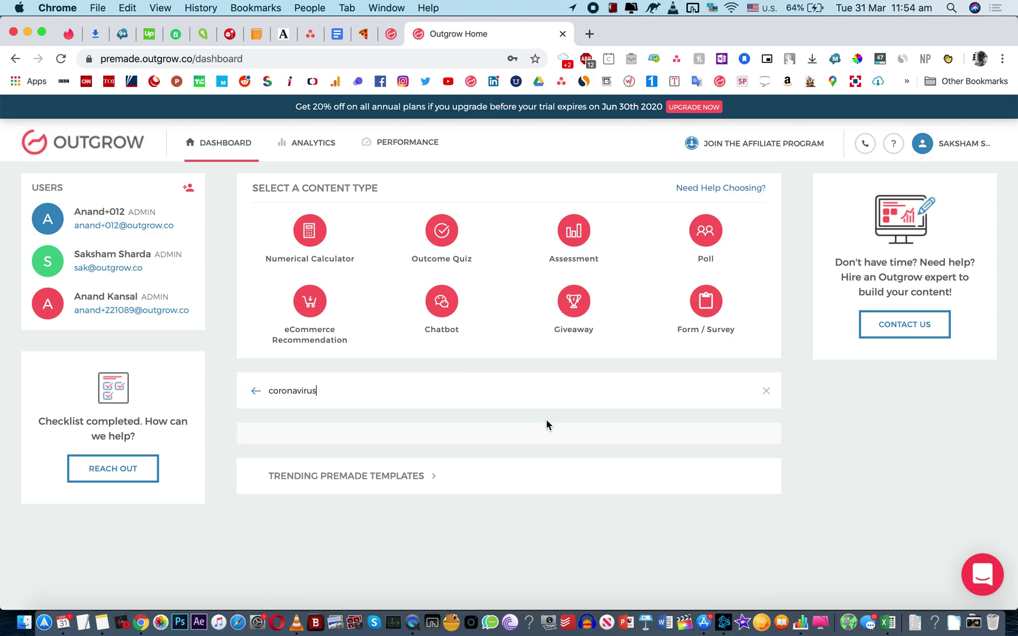
Find the live Coronavirus Death Risk Calculator among the search results and open it in the builder
scroll(494, 412, "down", 6)
scroll(495, 416, "down", 4)
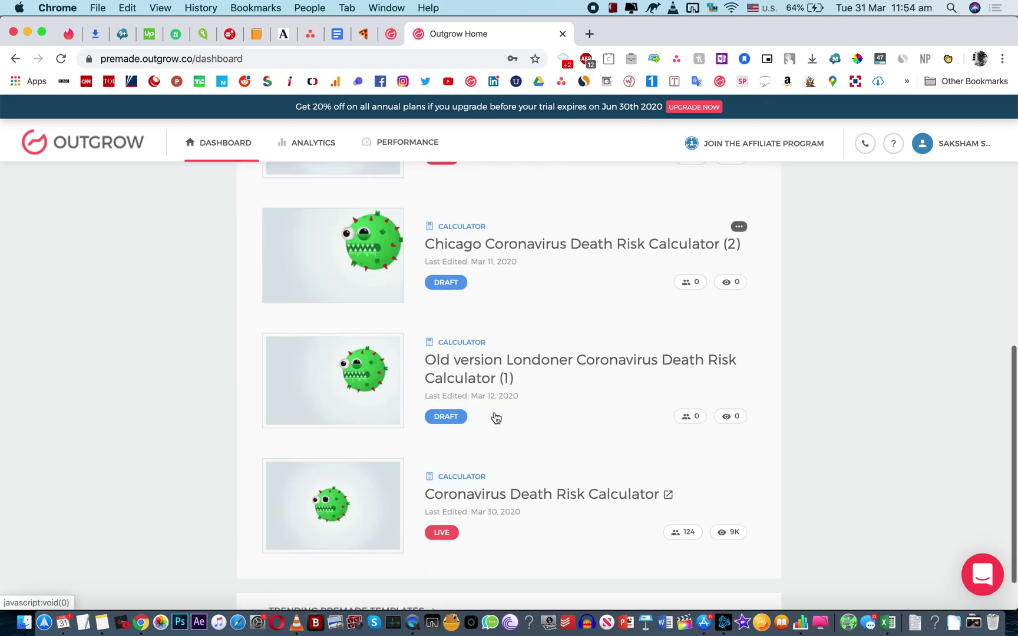
left_click(524, 445)
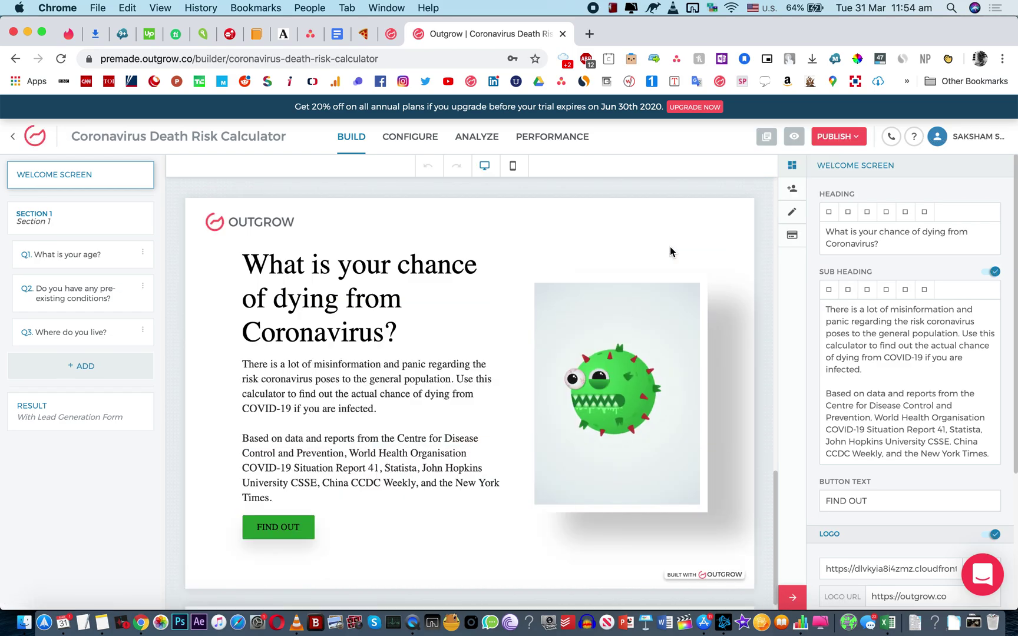
Show the calculator's analytics overview, dismiss the hard refresh notice, and review the visitor, conversion and traffic data
left_click(478, 136)
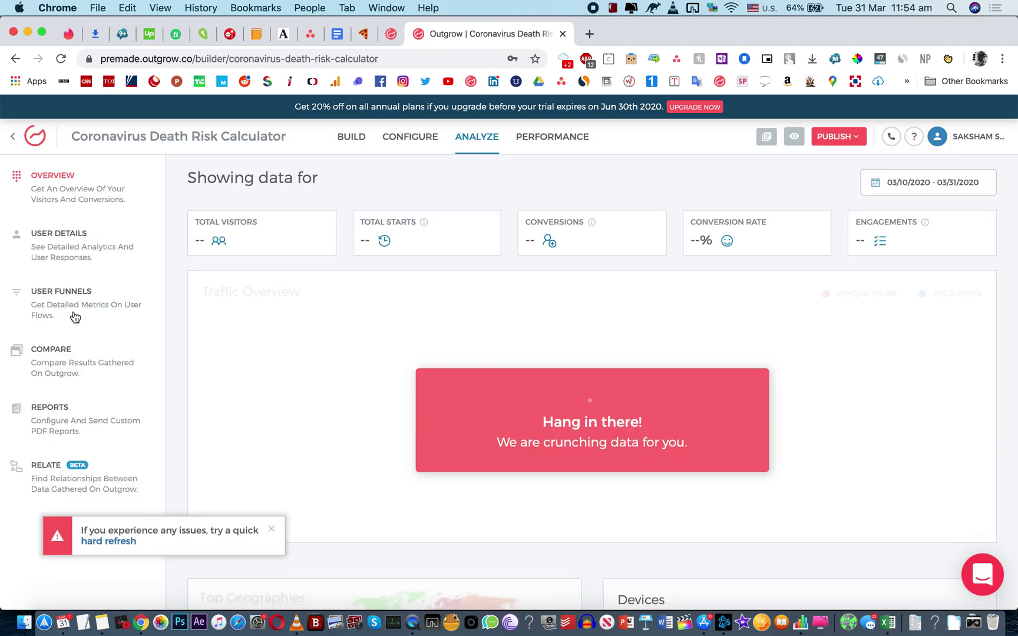
left_click(272, 521)
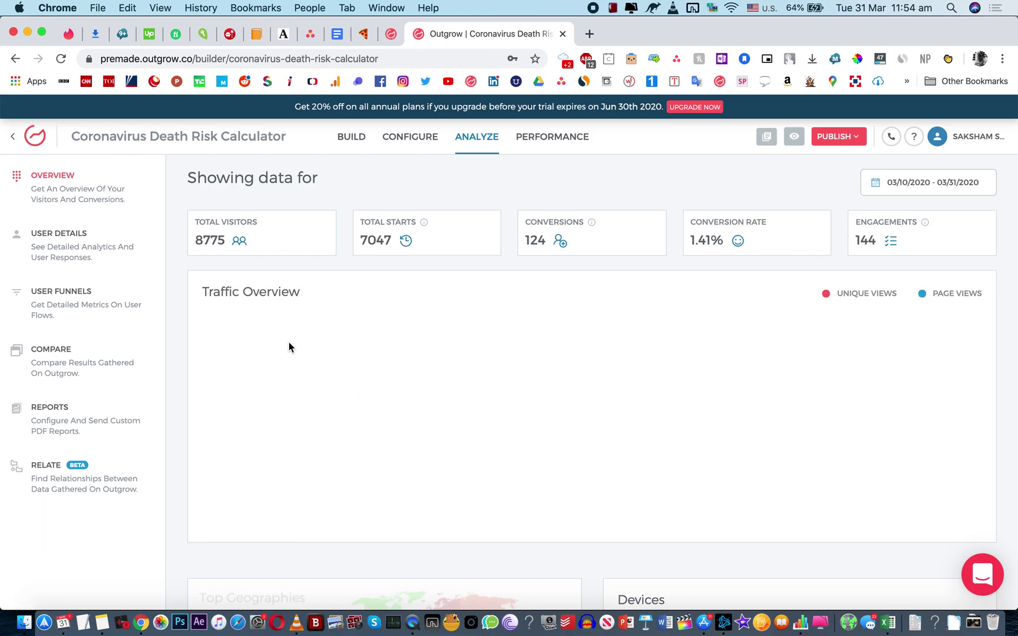
scroll(289, 346, "down", 6)
scroll(383, 391, "up", 7)
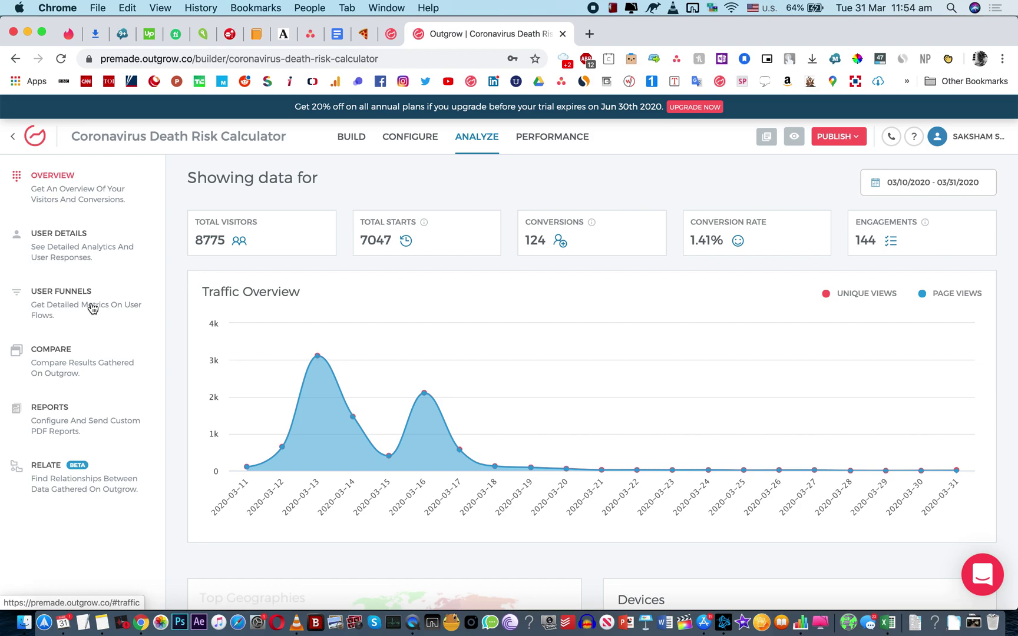
Open the user funnel metrics and expand the answer breakdown for the question "What is your age?"
left_click(46, 305)
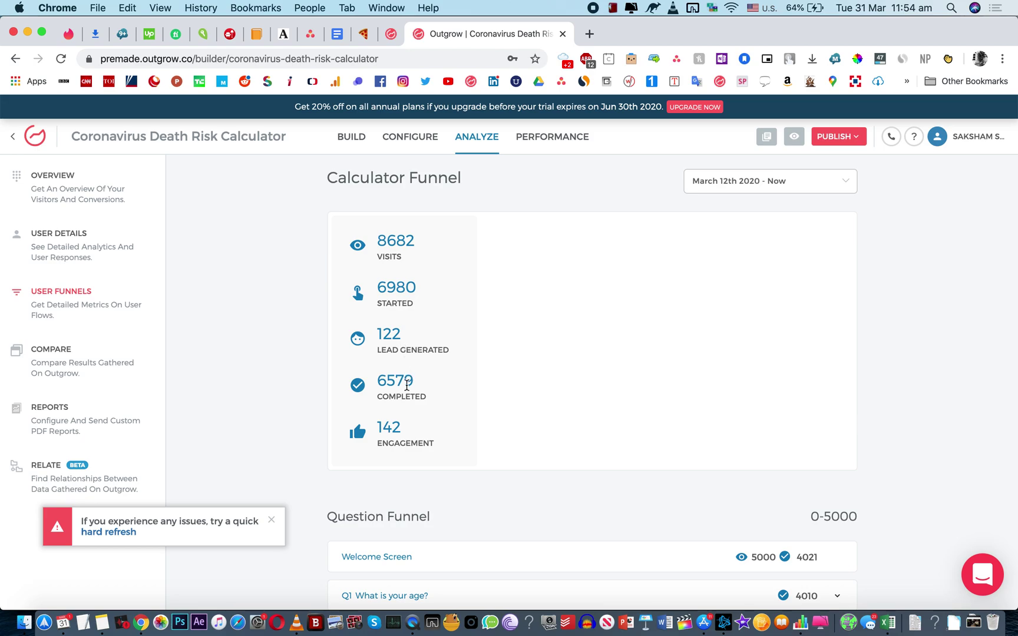
scroll(679, 377, "down", 5)
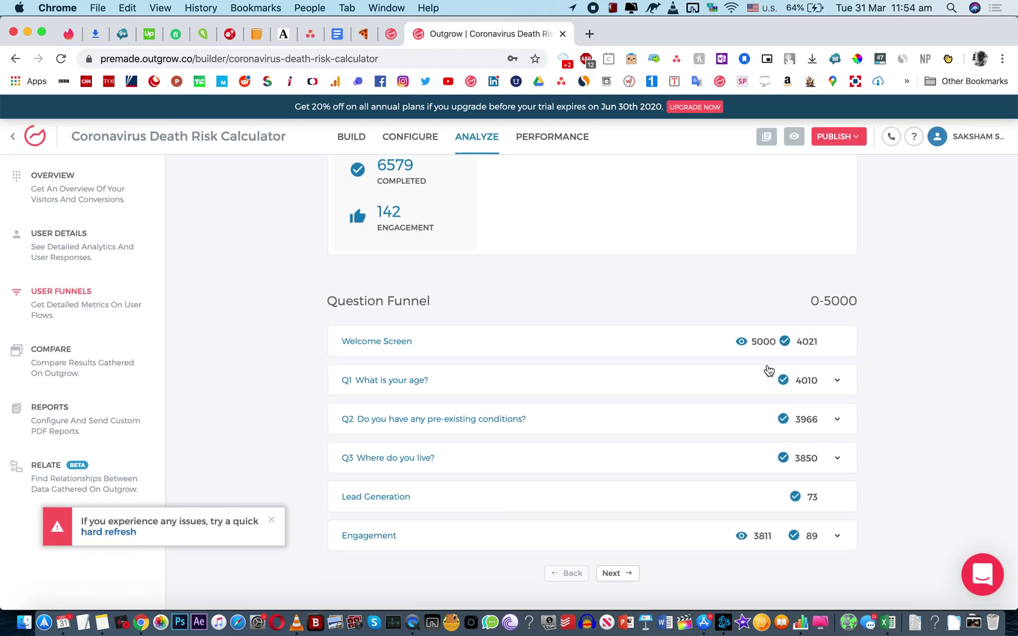
scroll(815, 359, "up", 5)
scroll(814, 354, "down", 5)
left_click(842, 383)
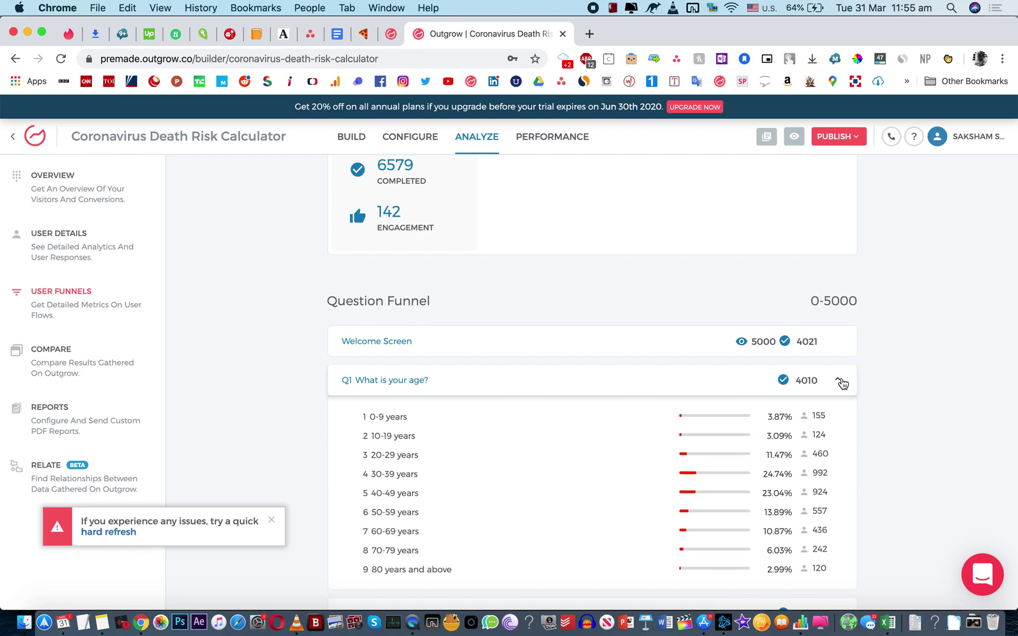
scroll(844, 383, "down", 2)
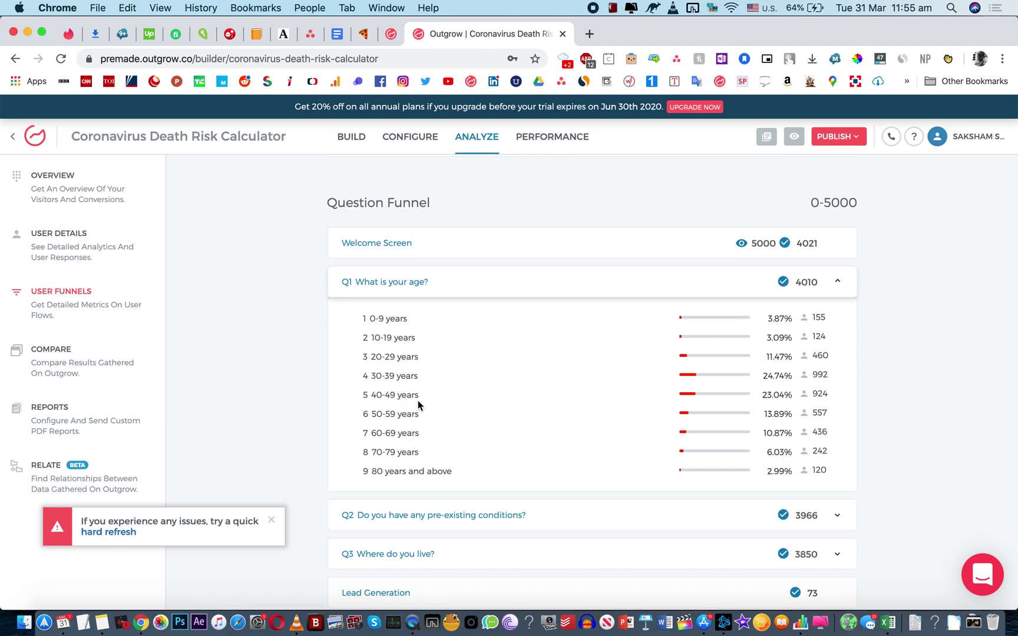
Return to the calculator's build view and review the welcome screen, the three questions and the result page
left_click(354, 142)
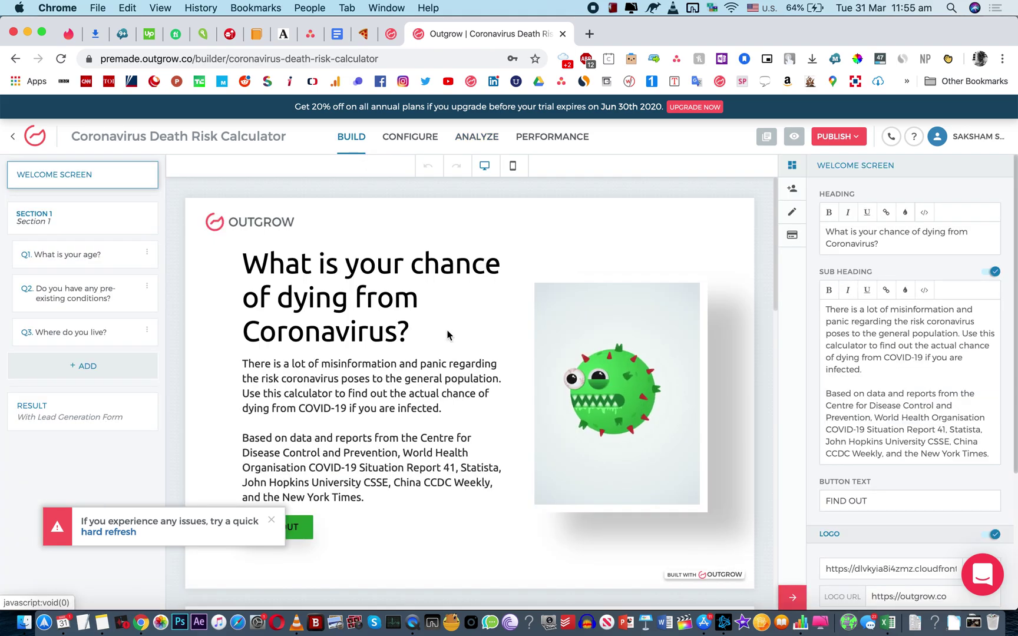
scroll(447, 335, "down", 10)
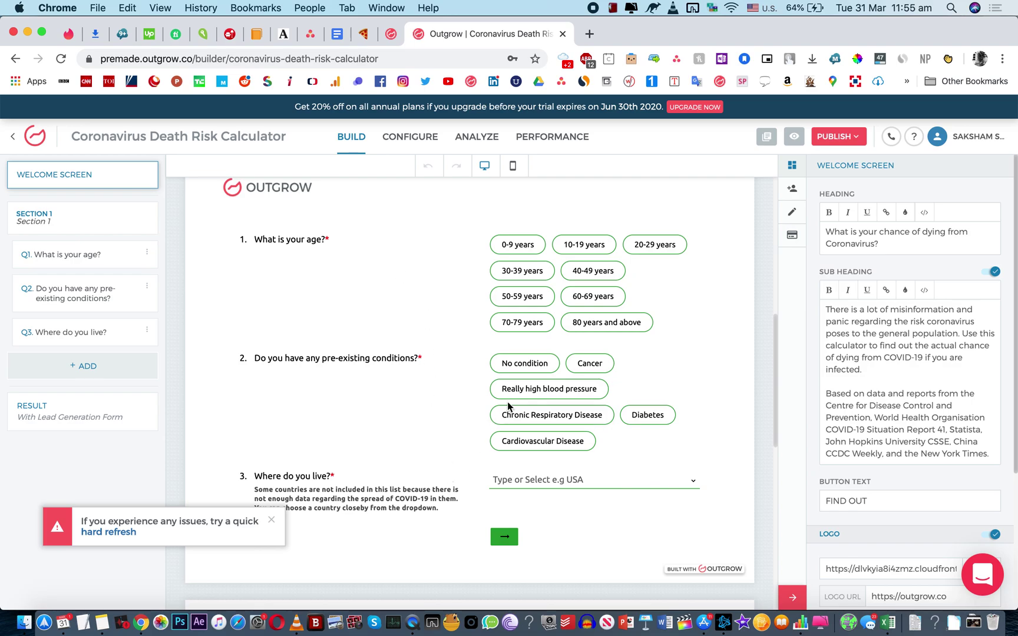
scroll(449, 292, "down", 2)
scroll(449, 293, "down", 6)
scroll(449, 293, "up", 12)
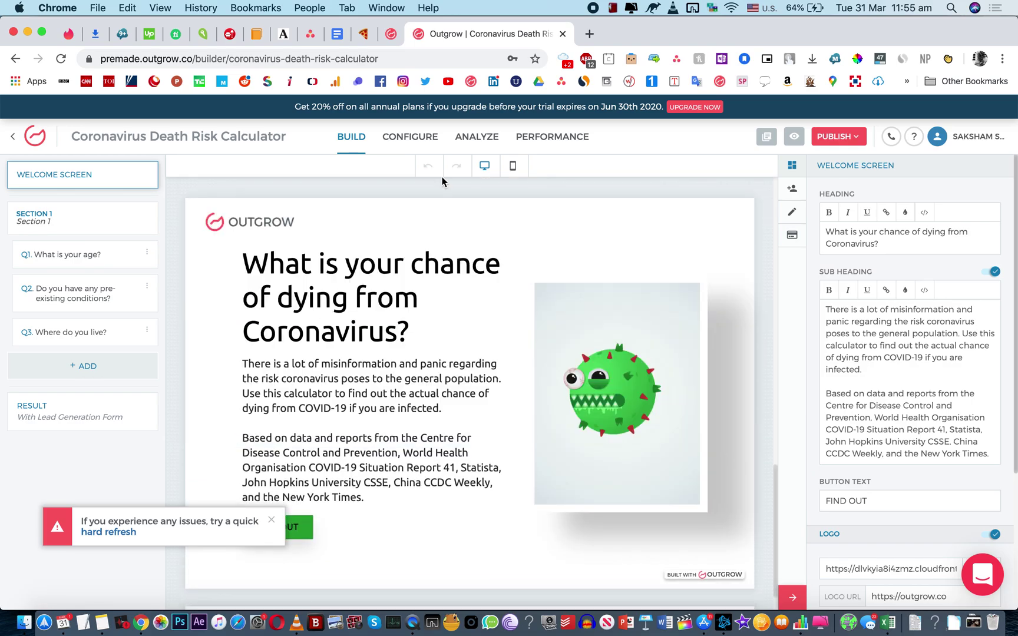
scroll(446, 359, "down", 7)
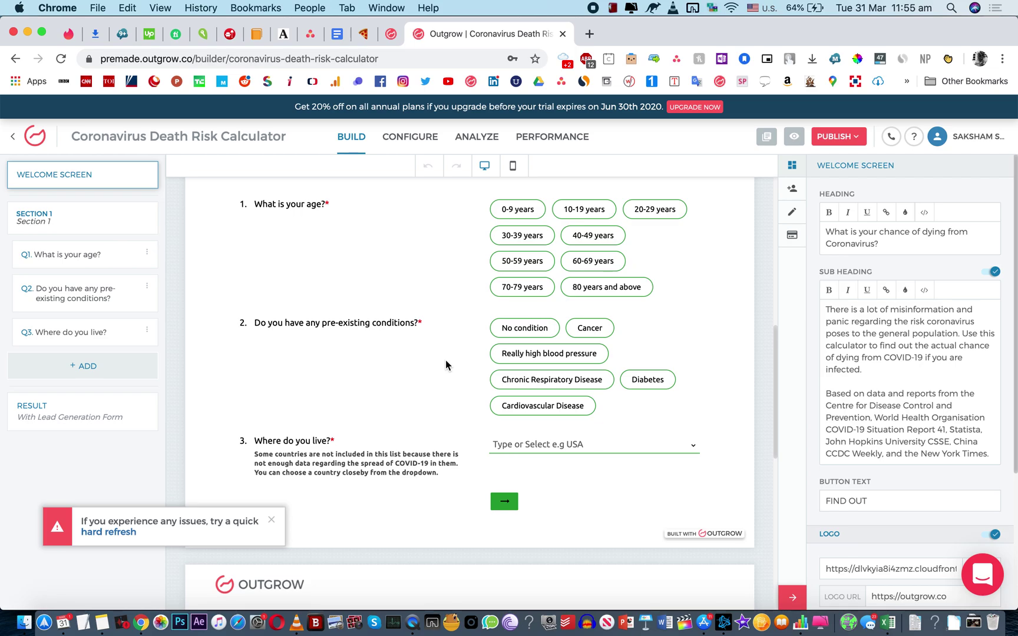
Go back to the analytics question funnel and examine the age distribution of the answers to Q1
left_click(411, 137)
left_click(488, 141)
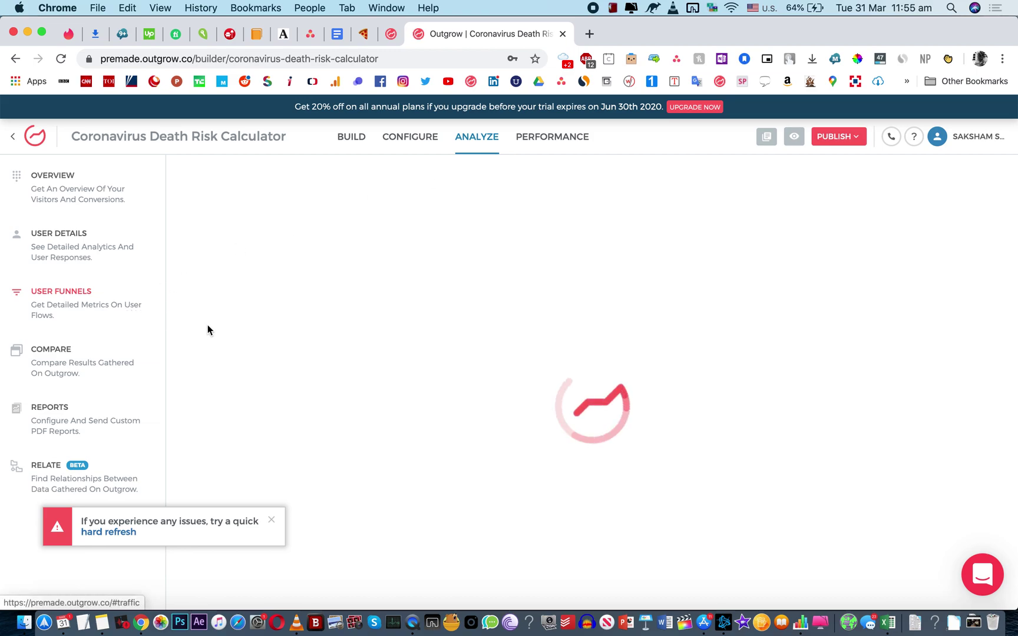
scroll(689, 407, "down", 5)
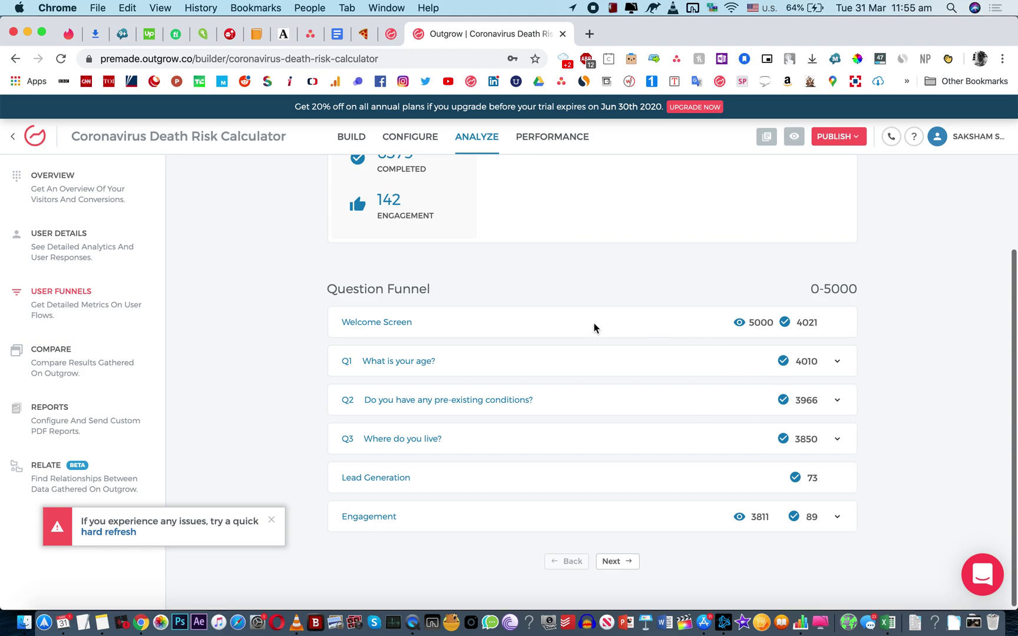
left_click(819, 372)
scroll(819, 371, "down", 3)
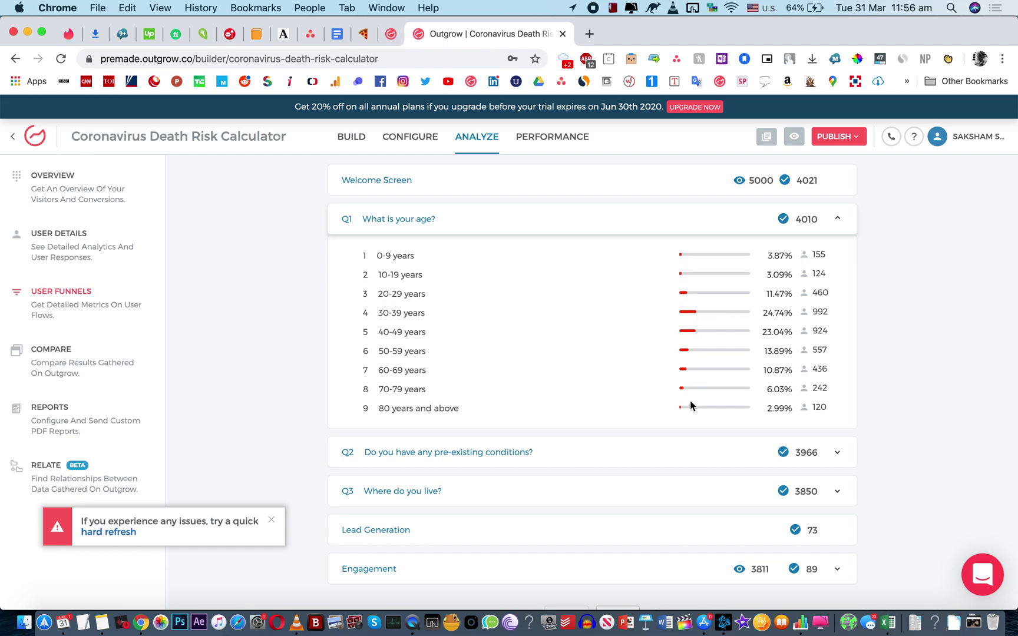
scroll(760, 439, "down", 2)
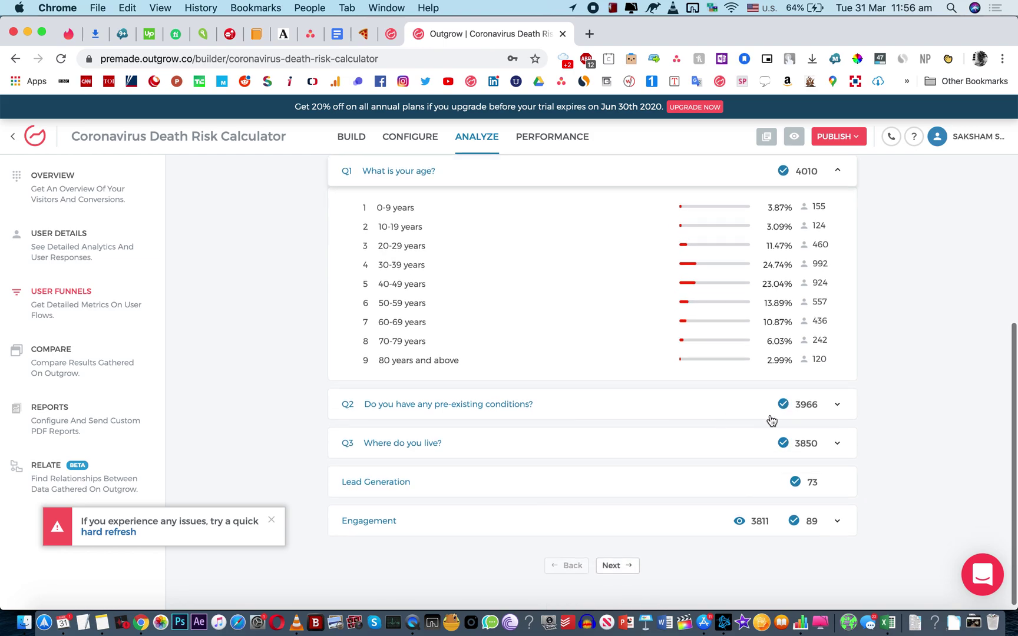
Expand the answer breakdowns for Q2 on pre-existing conditions and Q3 on where respondents live, and review them
left_click(772, 420)
scroll(772, 419, "down", 4)
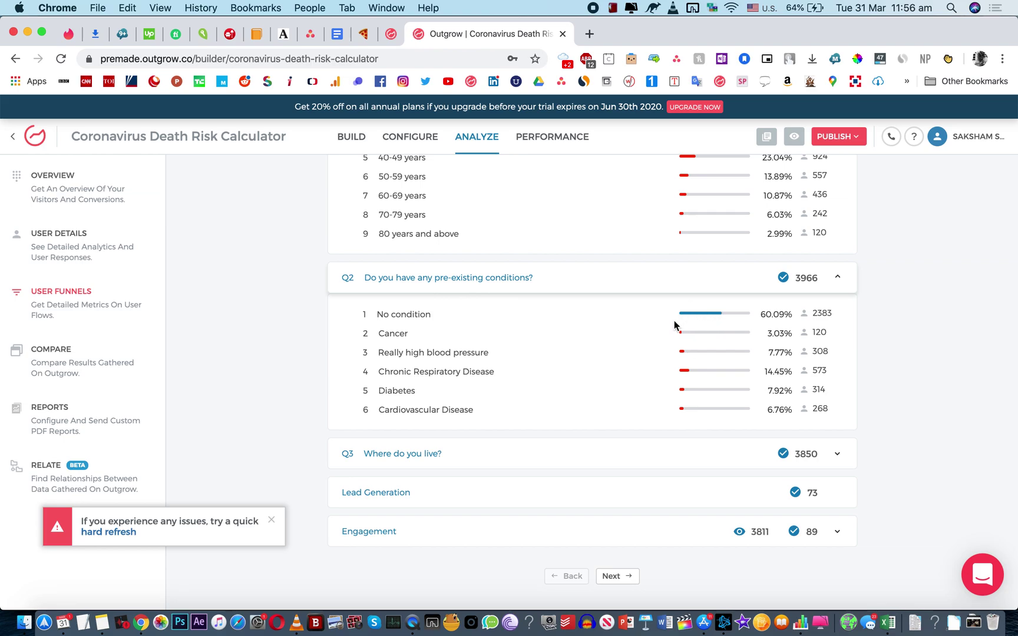
left_click(839, 464)
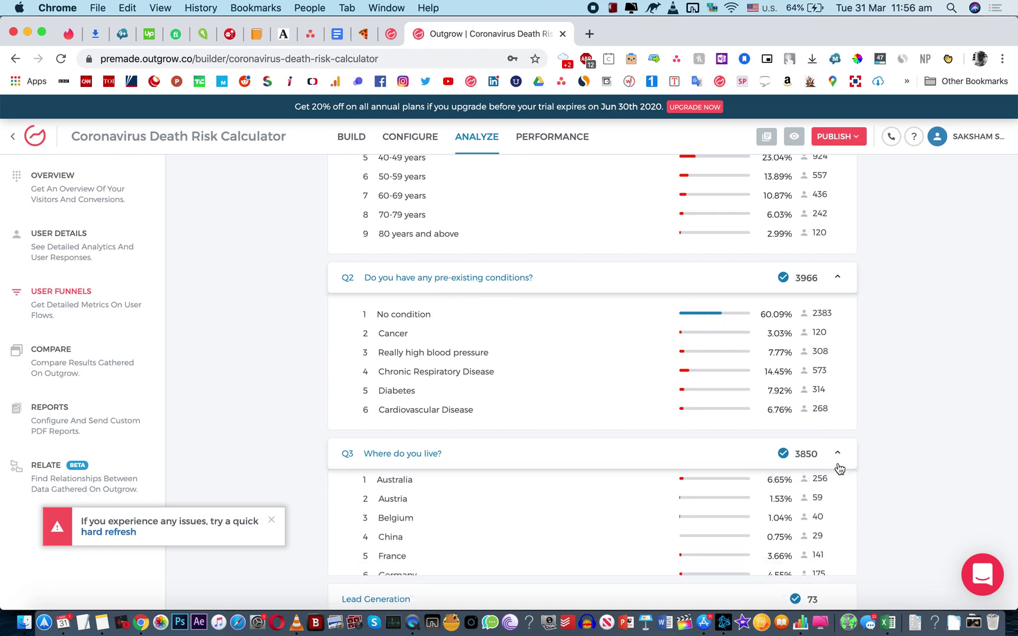
scroll(840, 468, "down", 10)
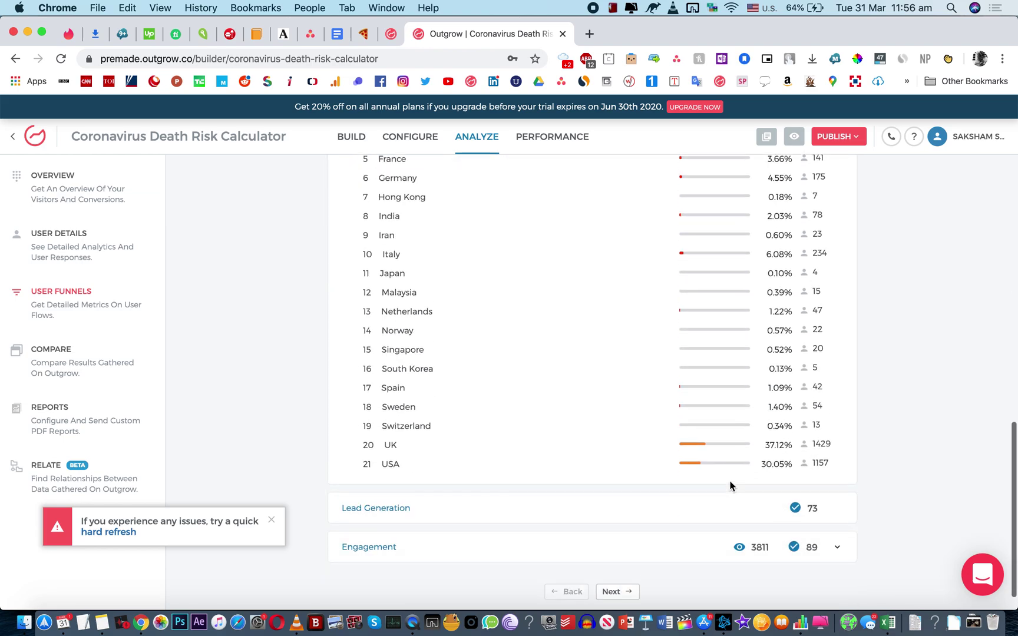
scroll(759, 423, "up", 5)
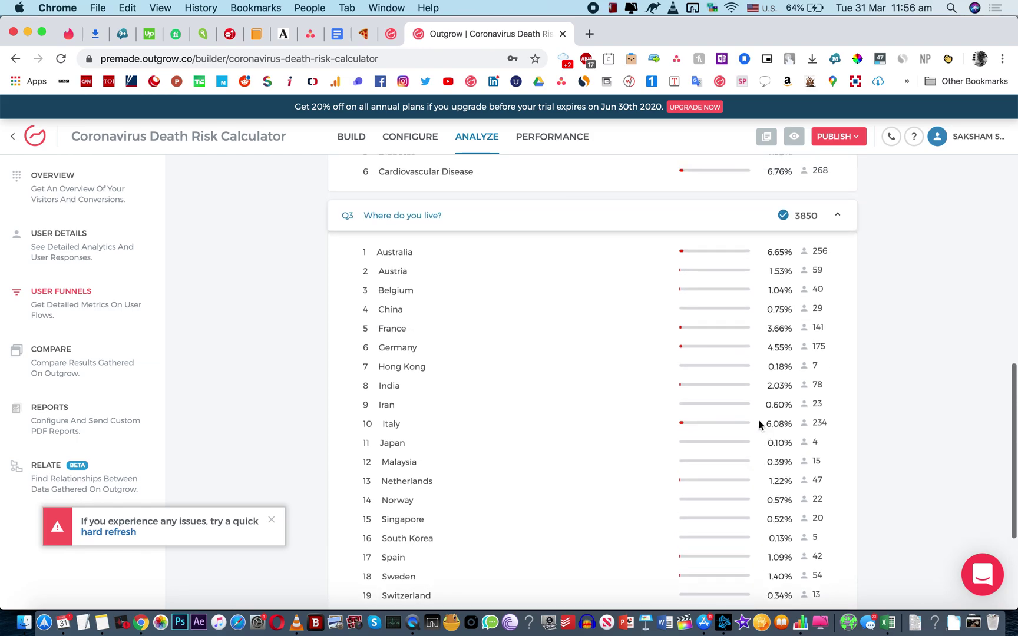
scroll(759, 423, "down", 5)
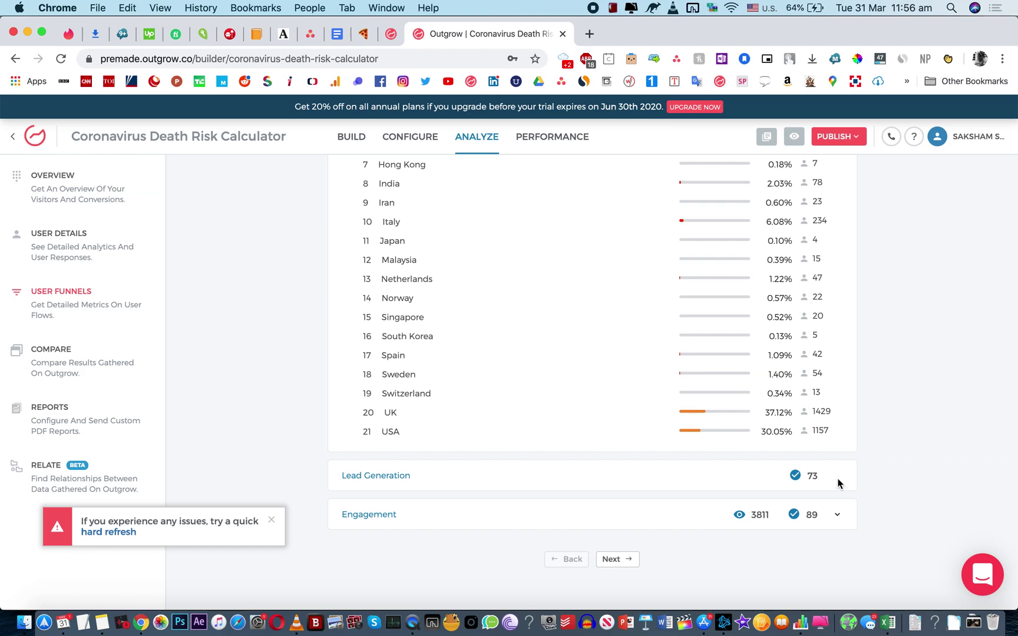
Expand the Engagement entry of the question funnel to review the URL clicks and social shares
scroll(840, 483, "up", 3)
scroll(839, 483, "down", 3)
left_click(836, 515)
scroll(832, 521, "down", 4)
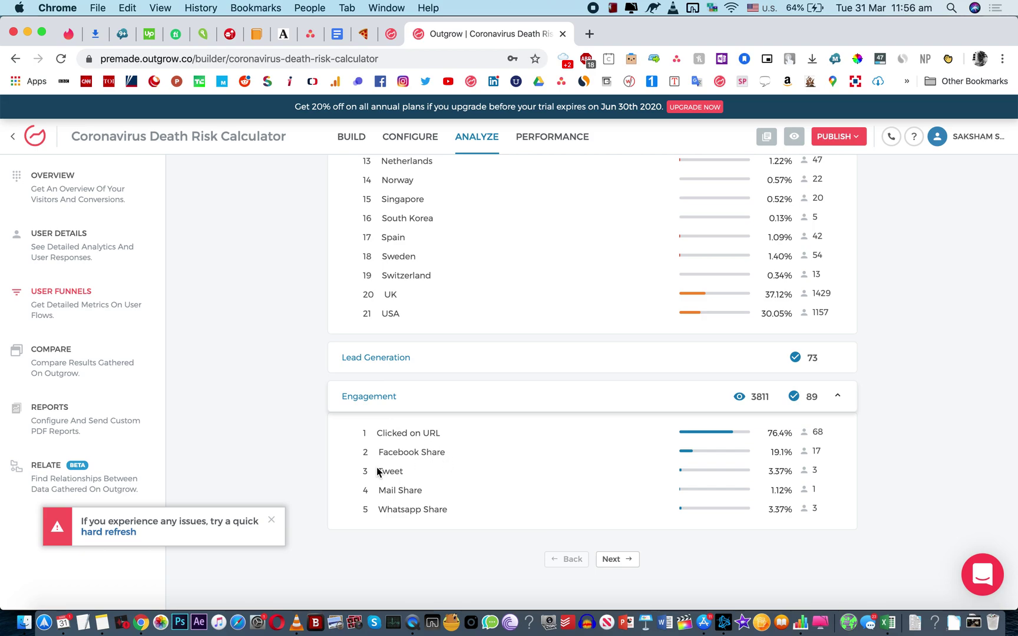
Reopen the build view and examine the calculator's result page with its lead form, chart, risk figures and sharing options
left_click(353, 138)
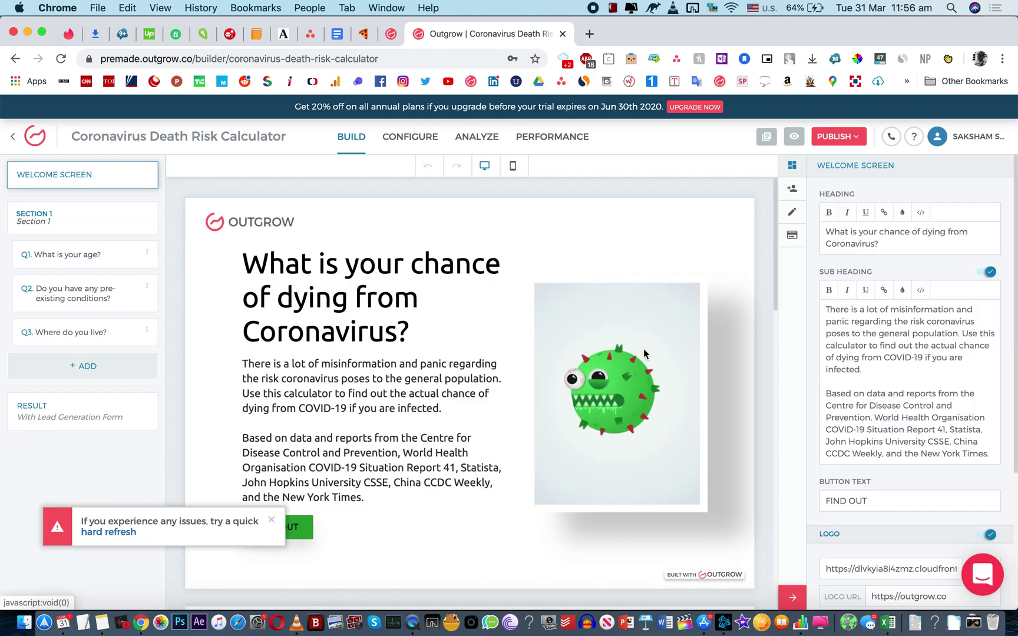
scroll(644, 349, "down", 9)
scroll(643, 349, "up", 3)
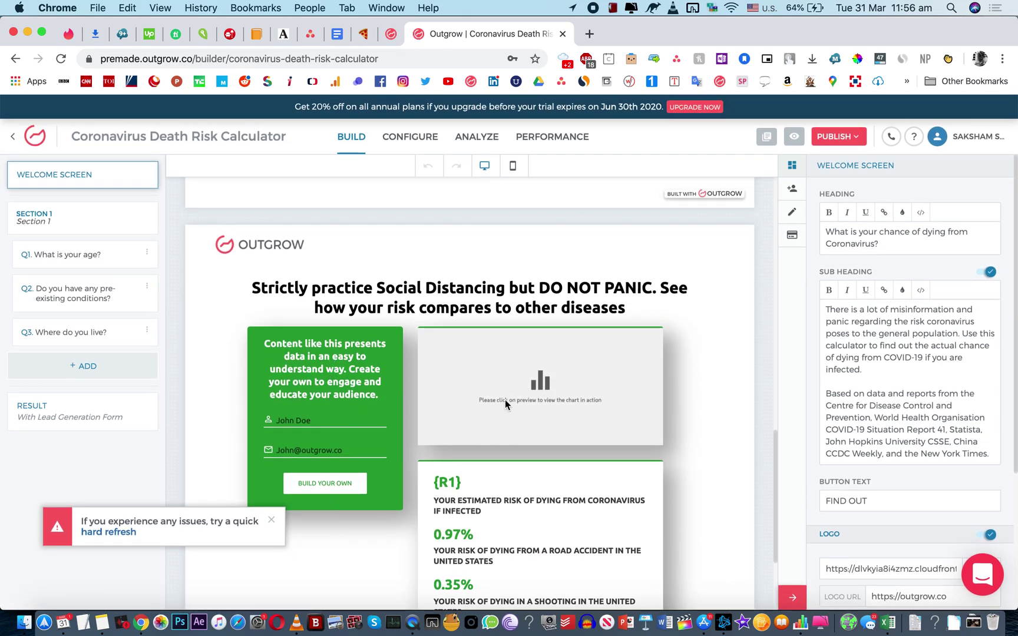
scroll(544, 369, "down", 3)
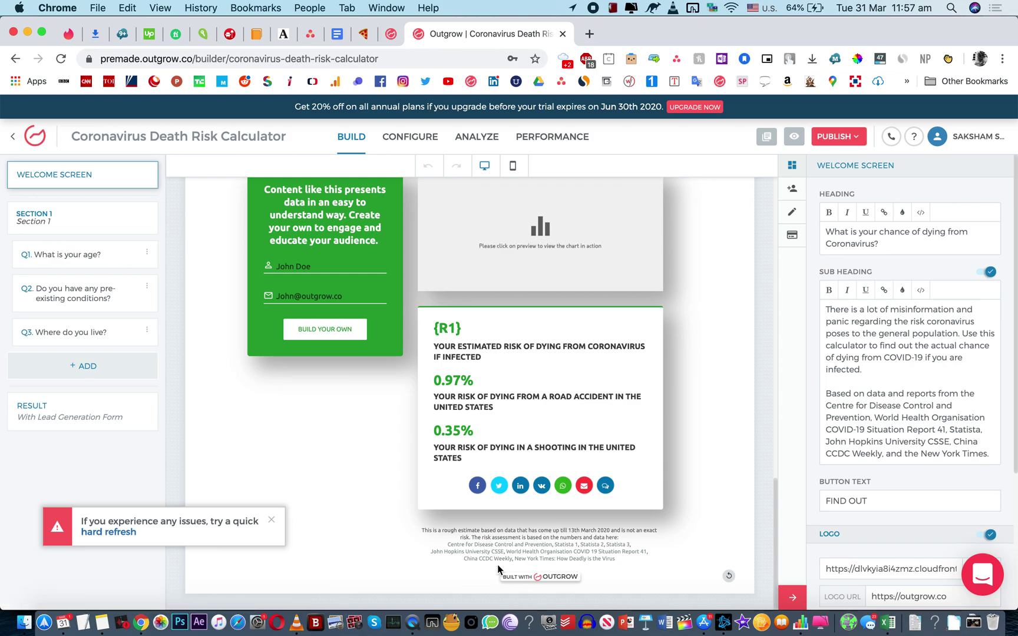
Look back over the calculator's question page, then return to the risk figures and chart on its result page
scroll(497, 564, "up", 8)
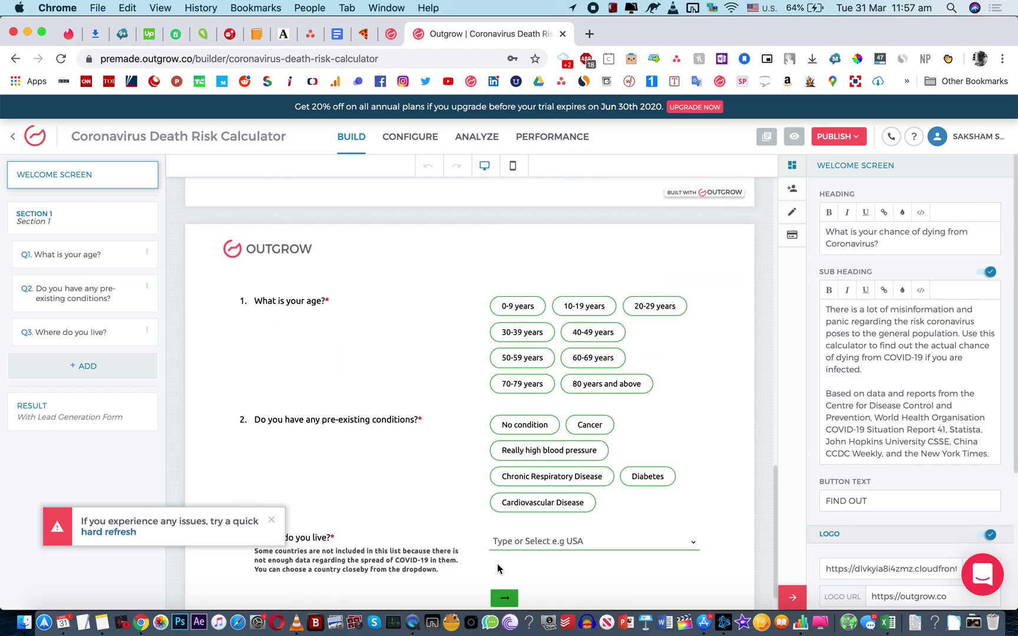
scroll(600, 411, "up", 3)
scroll(600, 411, "up", 3)
scroll(601, 410, "down", 20)
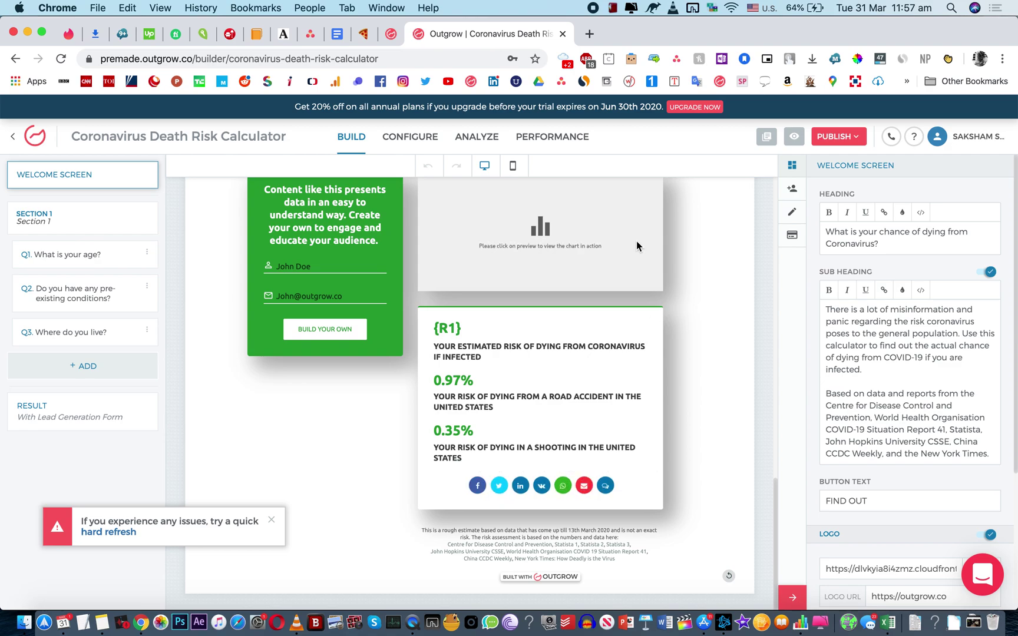
Return to the user funnel analytics to review the calculator and question funnels, dismissing the hard refresh notice
left_click(425, 137)
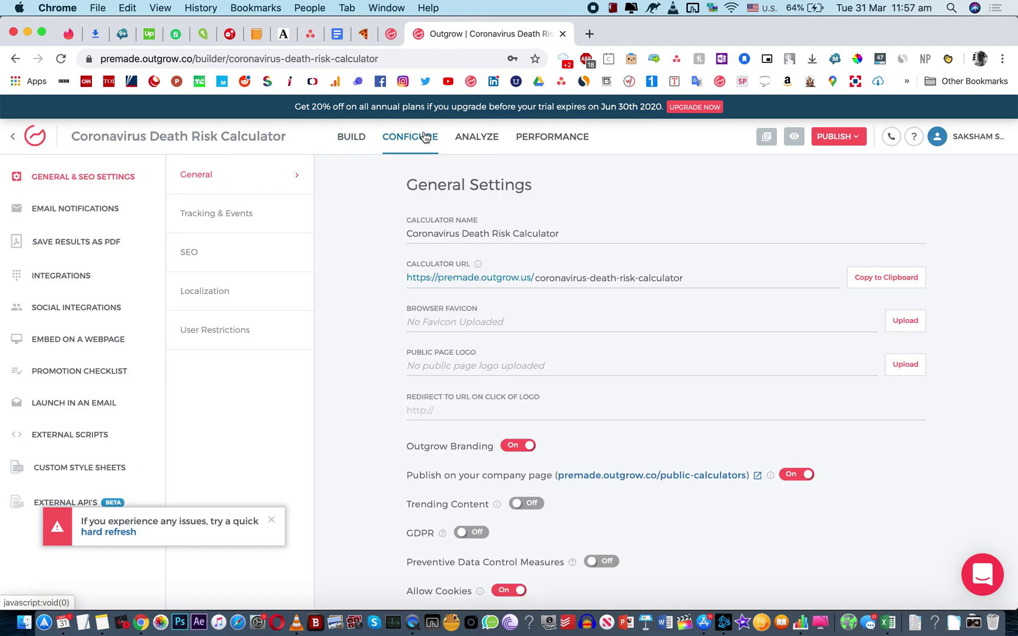
left_click(478, 138)
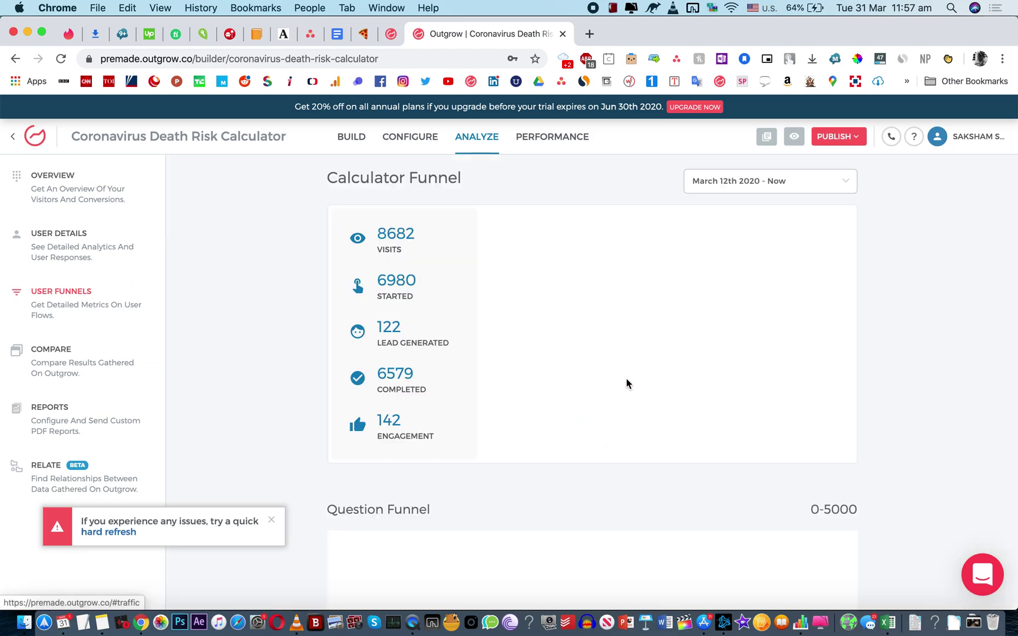
scroll(626, 378, "down", 5)
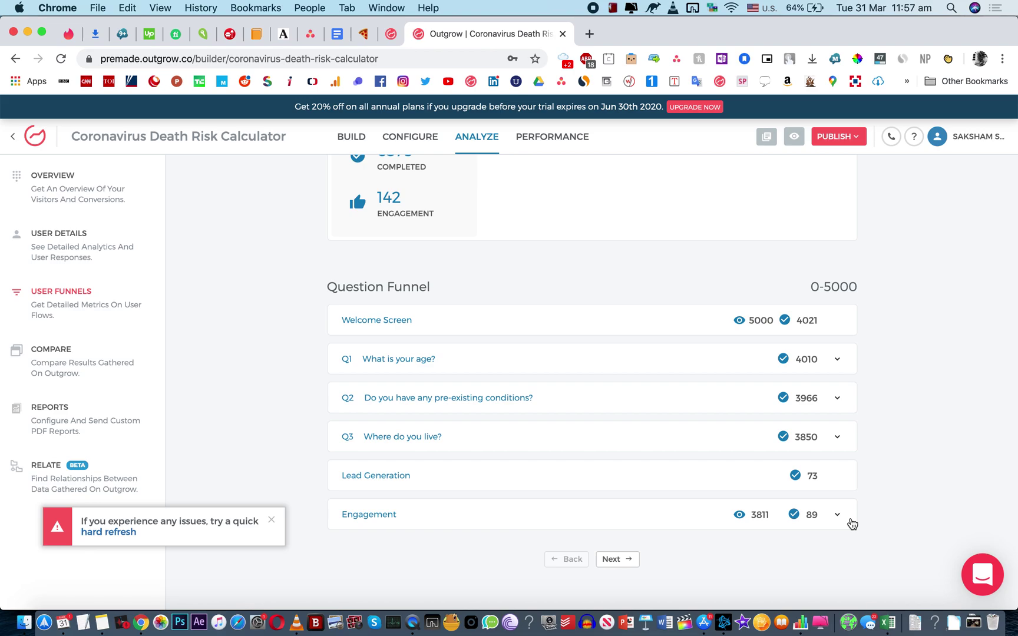
scroll(852, 524, "up", 5)
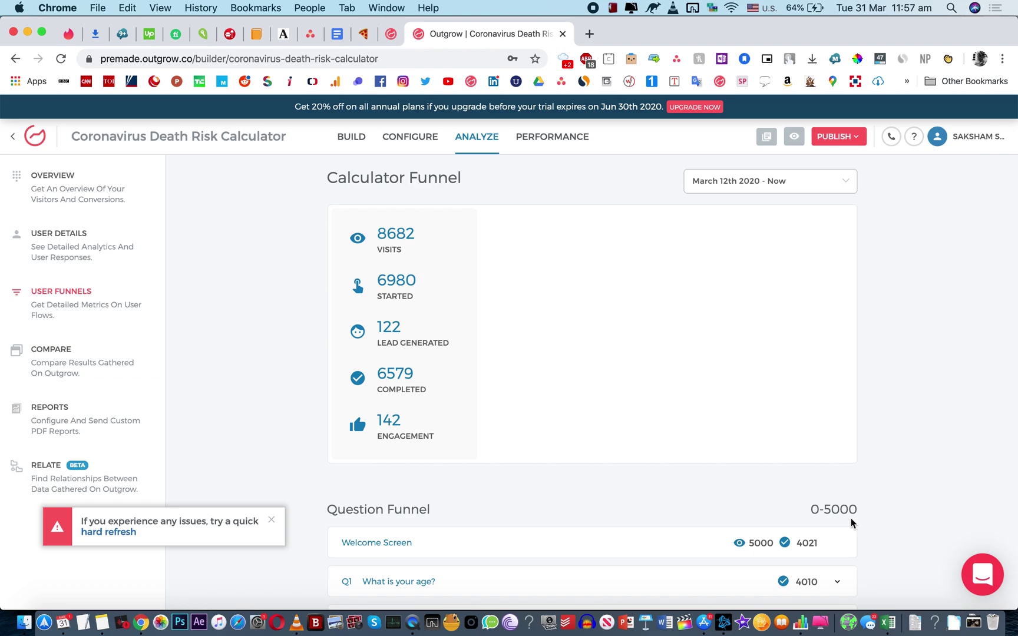
scroll(871, 371, "down", 5)
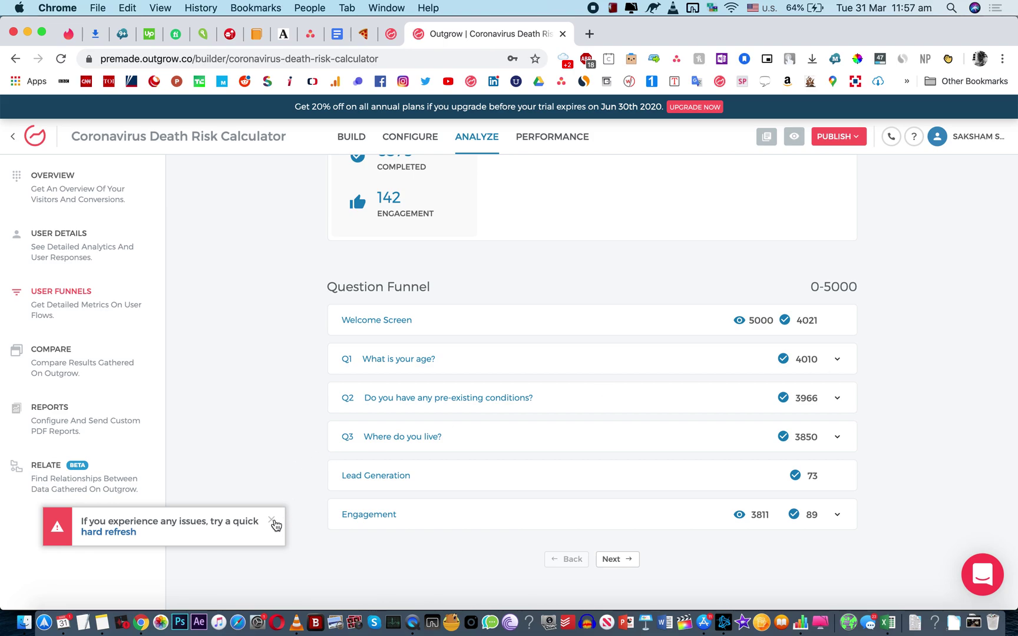
left_click(271, 520)
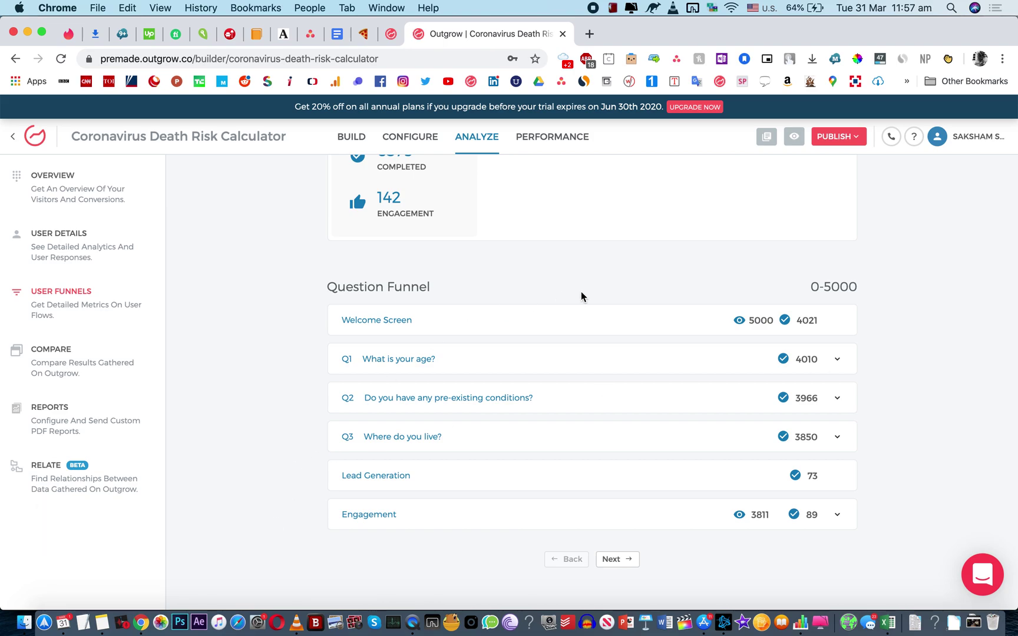